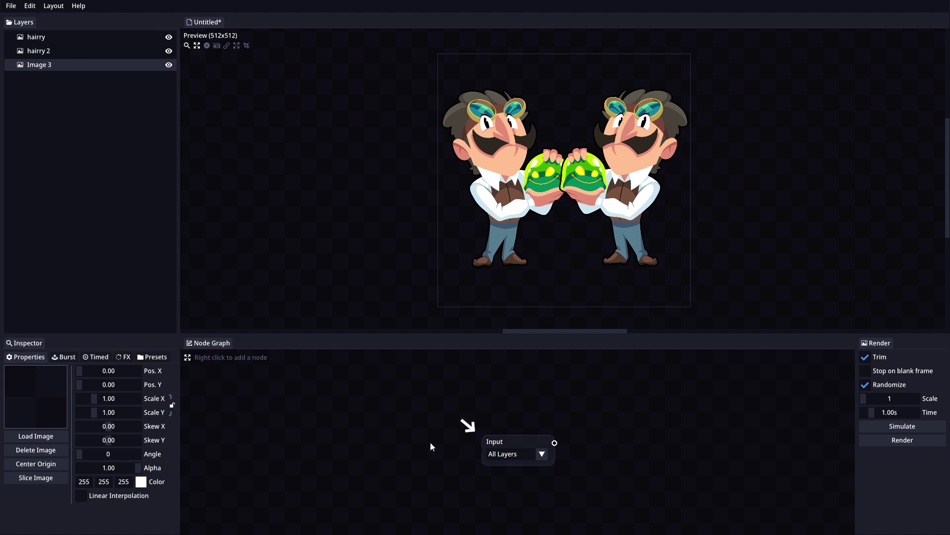
pyautogui.moveTo(524, 441)
pyautogui.mouseDown()
pyautogui.moveTo(461, 427)
pyautogui.moveTo(525, 407)
pyautogui.moveTo(524, 445)
pyautogui.moveTo(520, 423)
pyautogui.mouseUp()
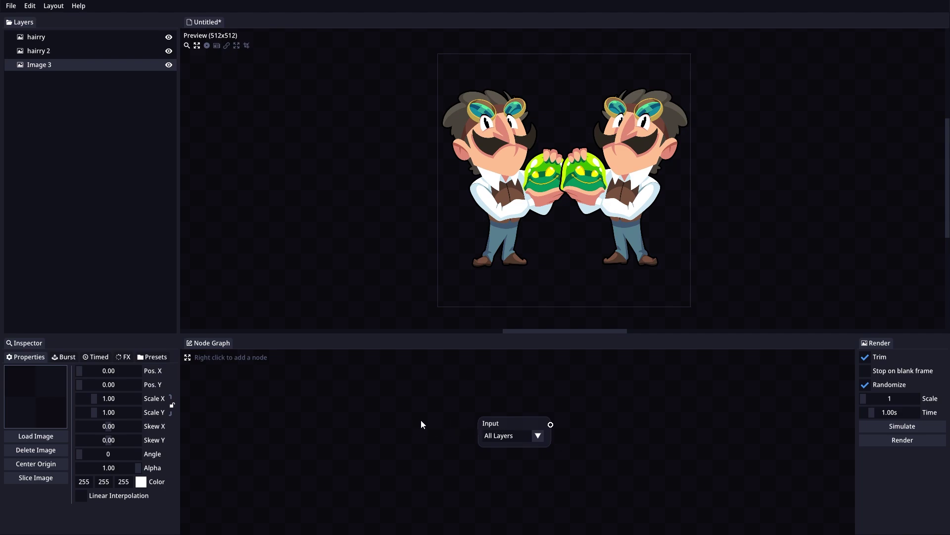
pyautogui.moveTo(397, 427); pyautogui.dragTo(408, 447)
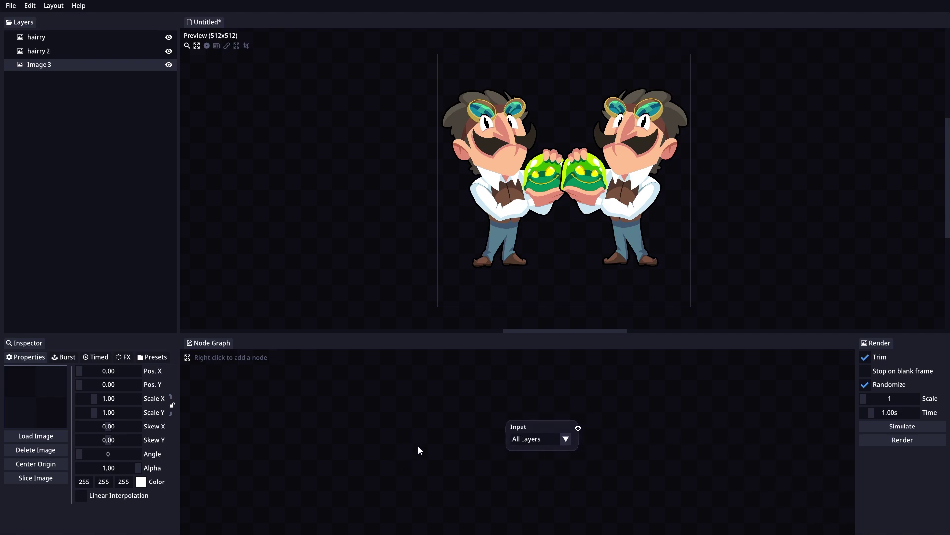
pyautogui.scroll(3, 418, 444)
pyautogui.scroll(-5, 409, 405)
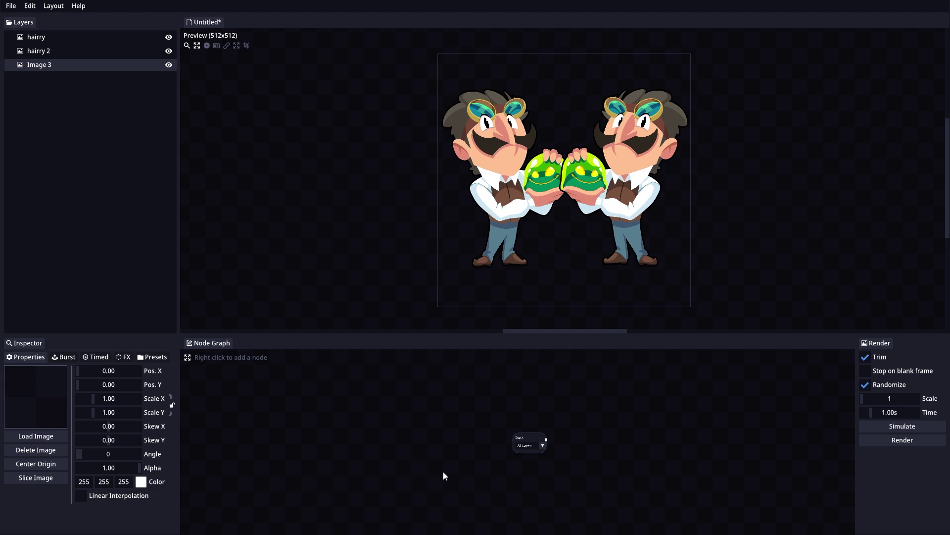
pyautogui.scroll(2, 455, 473)
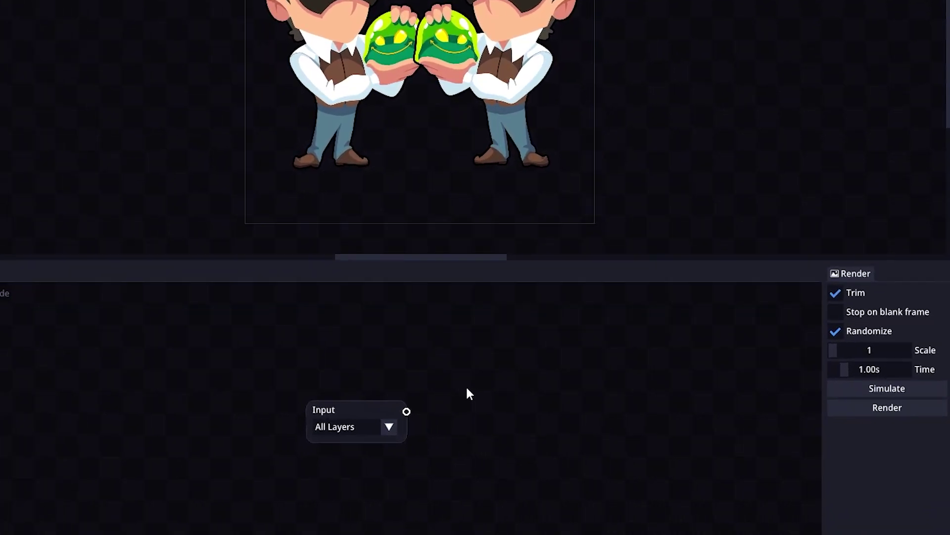
# Step: Open the node search popup beside the Input node, trying and clearing the query 'alpha'
pyautogui.rightClick(598, 426)
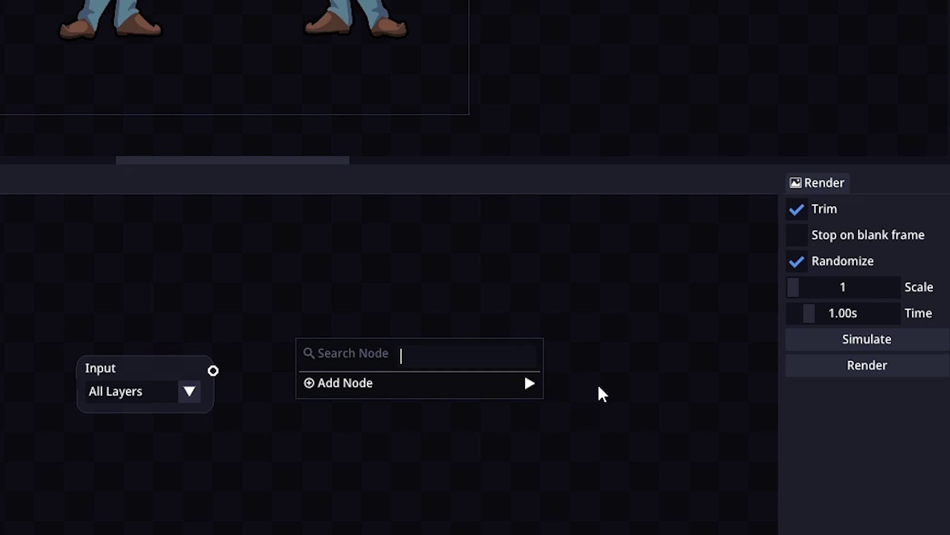
pyautogui.write('alph')
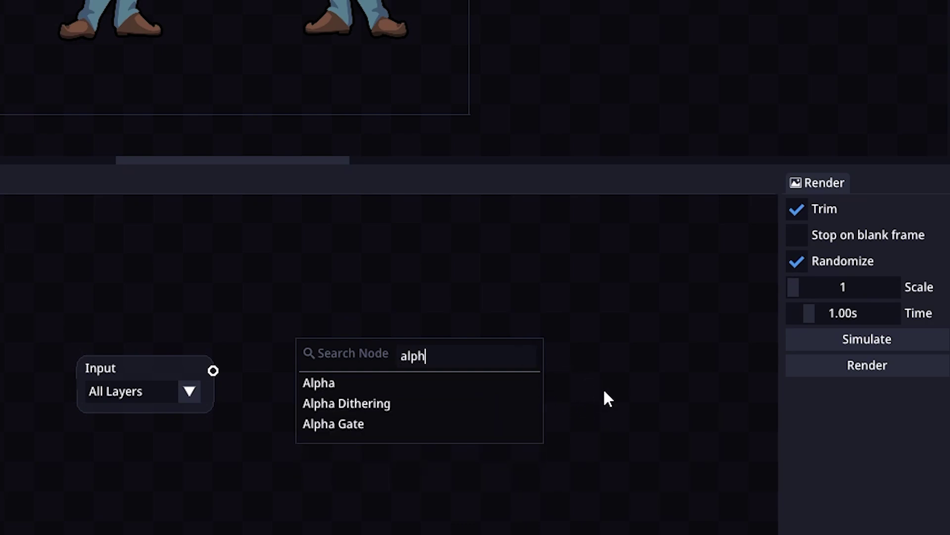
pyautogui.write('a')
pyautogui.press('BackSpace')
pyautogui.press('BackSpace')
pyautogui.press('BackSpace')
pyautogui.press('BackSpace')
pyautogui.press('BackSpace')
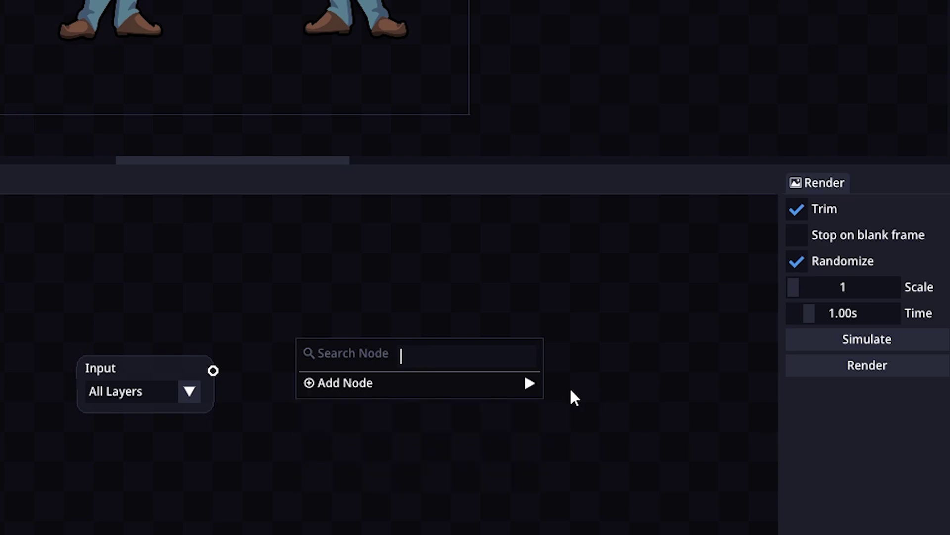
pyautogui.moveTo(502, 383)
pyautogui.moveTo(581, 409)
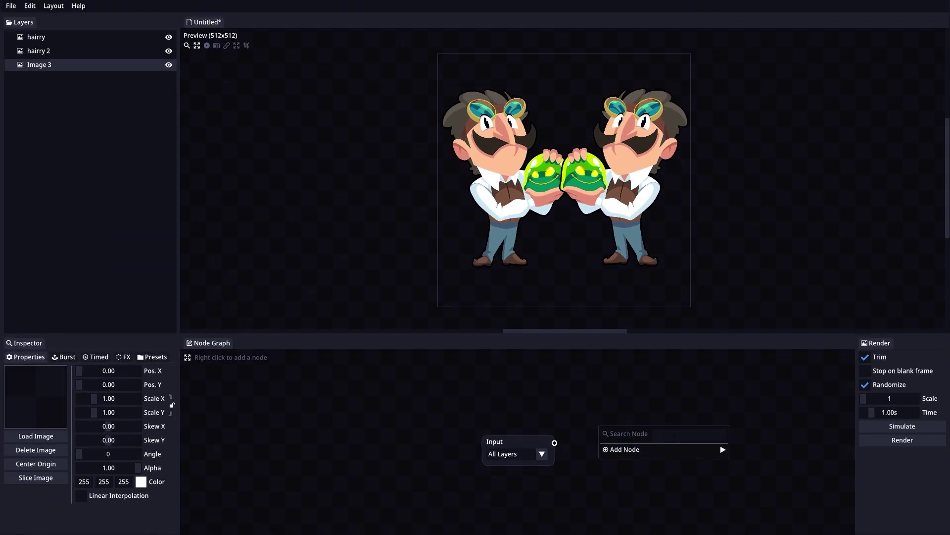
# Step: Add a Pixelate node via 'pixela' and a Palette node via 'palet', then pan the graph left
pyautogui.write('pixela')
pyautogui.click(633, 448)
pyautogui.rightClick(687, 409)
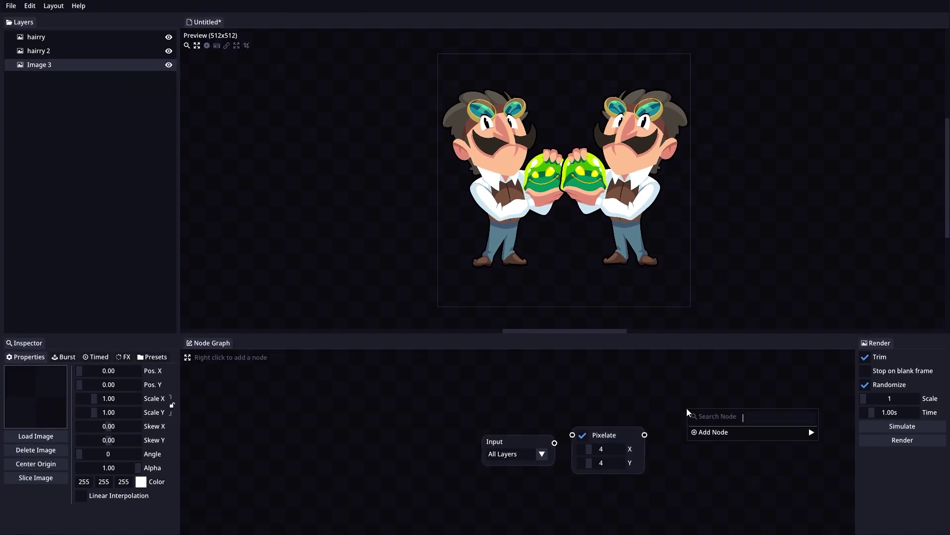
pyautogui.write('palet')
pyautogui.click(702, 430)
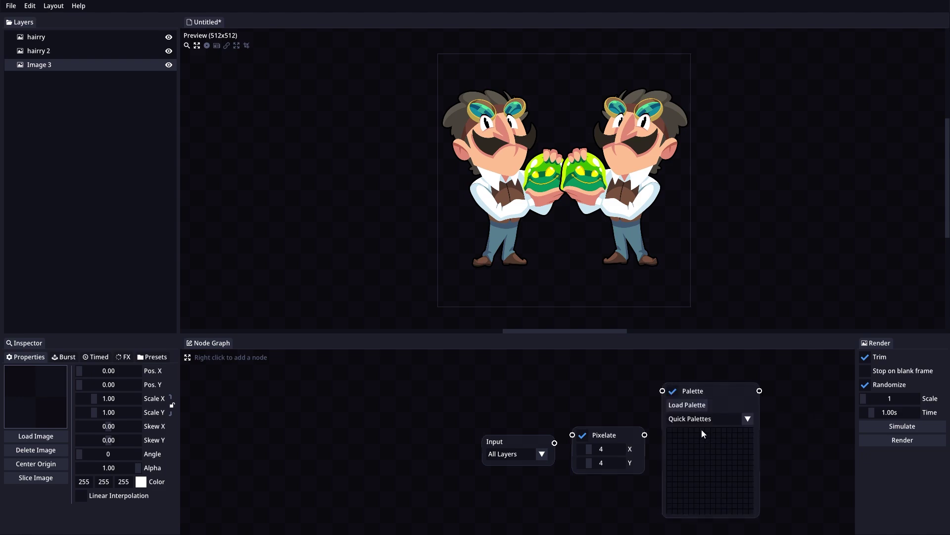
pyautogui.moveTo(546, 382); pyautogui.dragTo(452, 375)
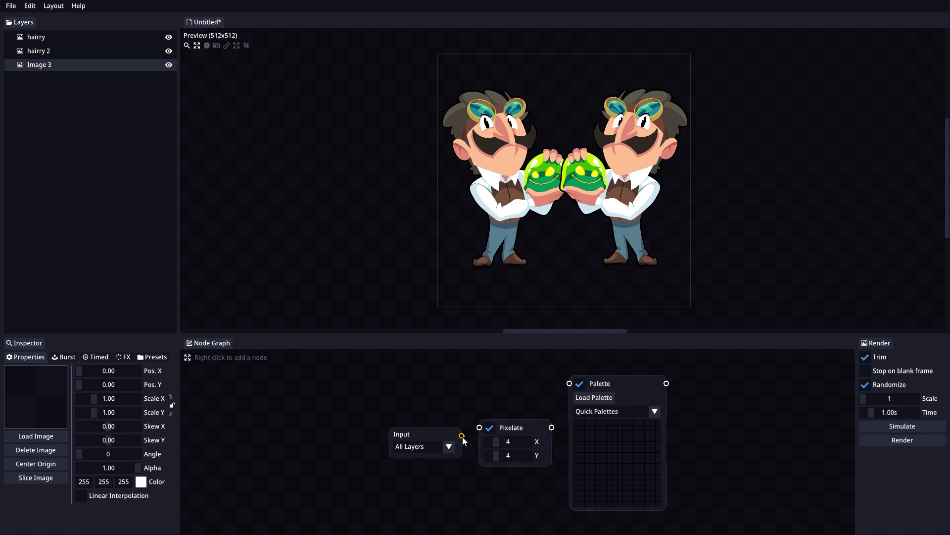
# Step: Wire Input's output into Pixelate, and Pixelate's output into Palette
pyautogui.moveTo(463, 438); pyautogui.dragTo(480, 427)
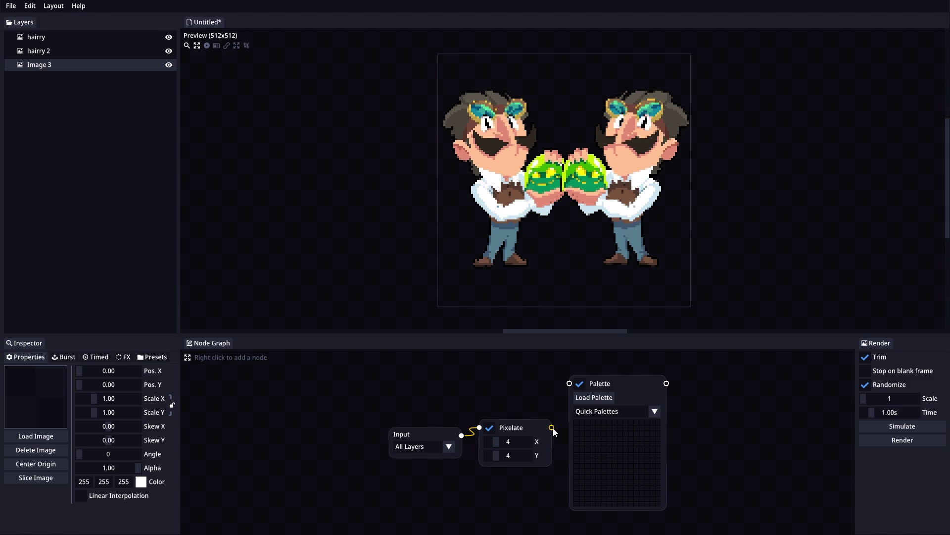
pyautogui.moveTo(551, 428); pyautogui.dragTo(569, 386)
# Step: Set the Palette node's quick palette to dawnbringer-16.pal, then switch it to dawnbringer-32.pal
pyautogui.click(605, 413)
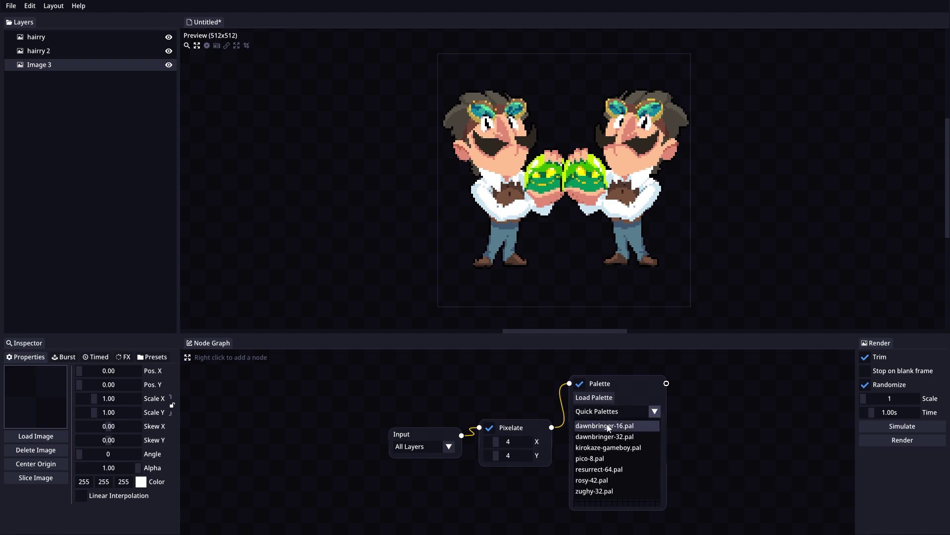
pyautogui.click(607, 425)
pyautogui.click(613, 413)
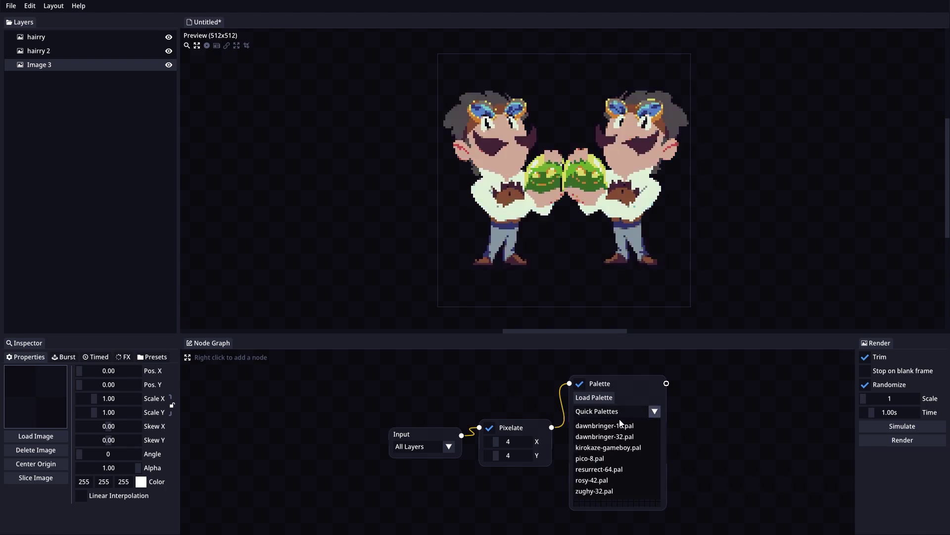
pyautogui.click(612, 435)
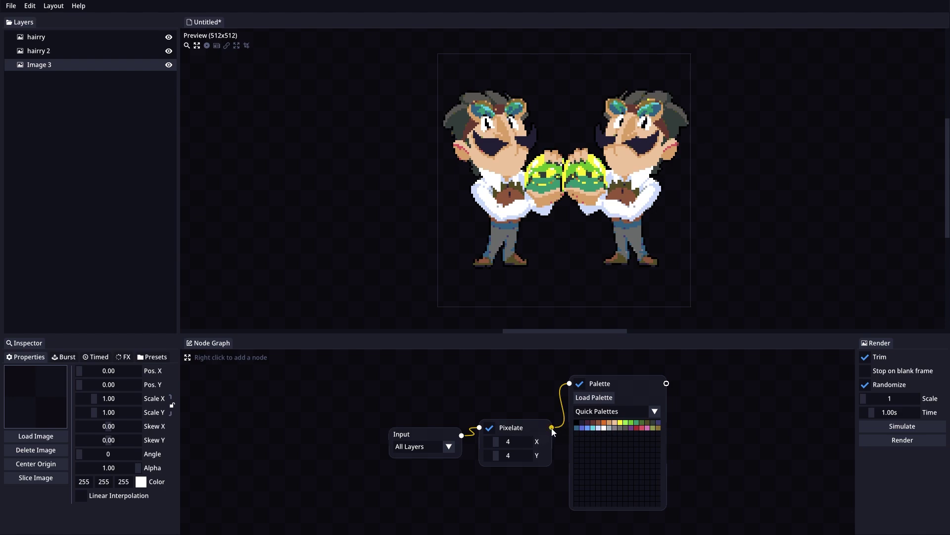
pyautogui.moveTo(551, 430); pyautogui.dragTo(569, 384)
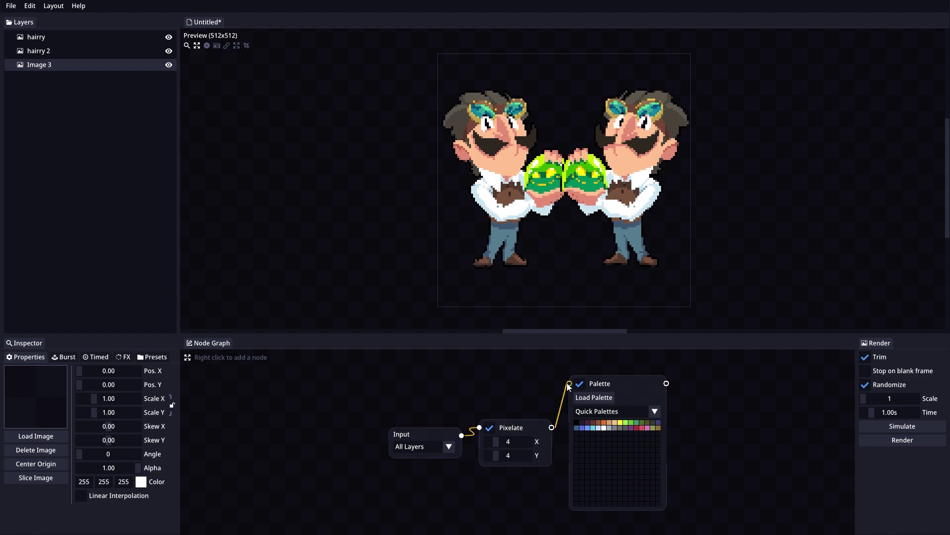
# Step: Toggle the Pixelate effect off and on to compare, then delete the Pixelate node
pyautogui.click(489, 428)
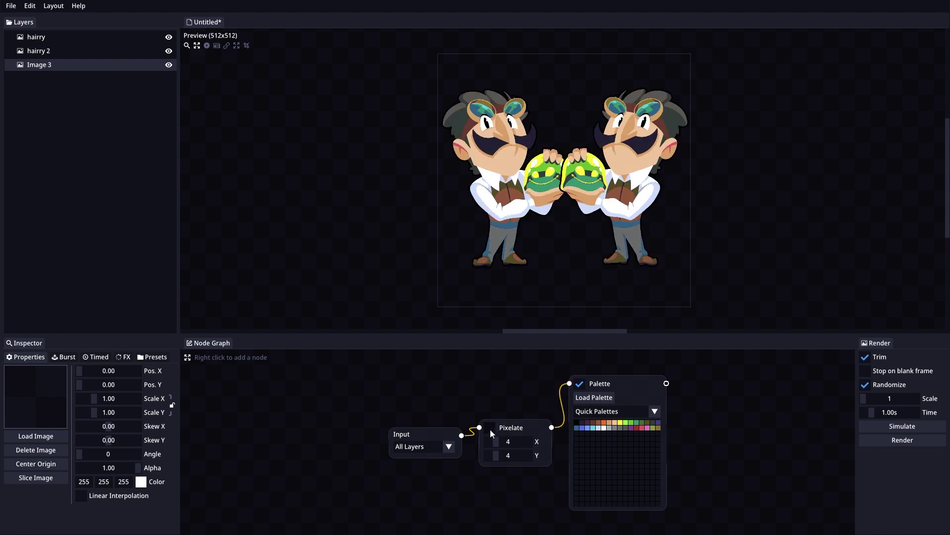
pyautogui.click(490, 429)
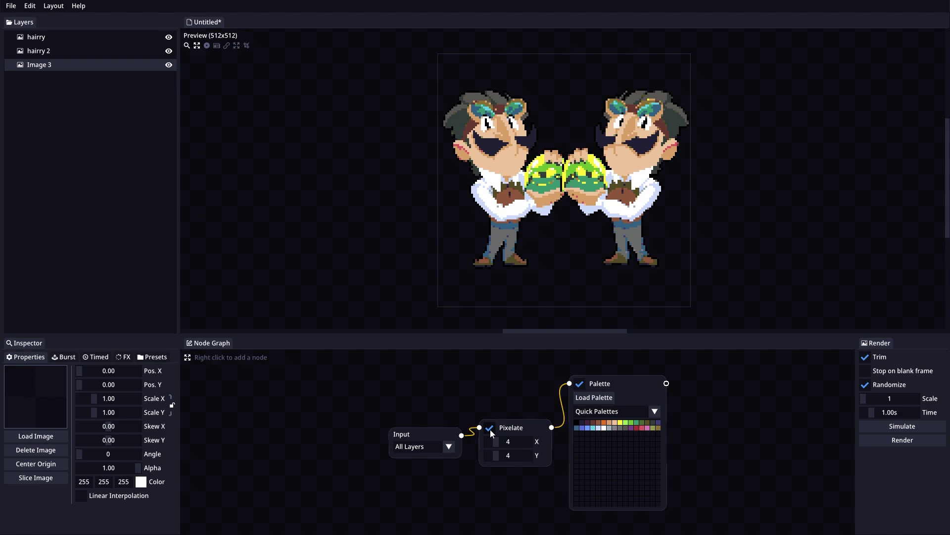
pyautogui.rightClick(524, 430)
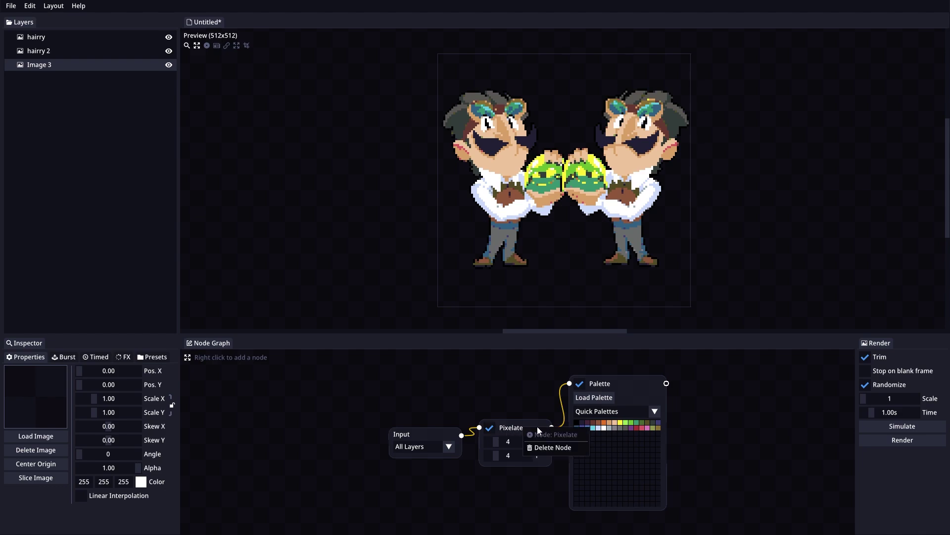
pyautogui.click(553, 447)
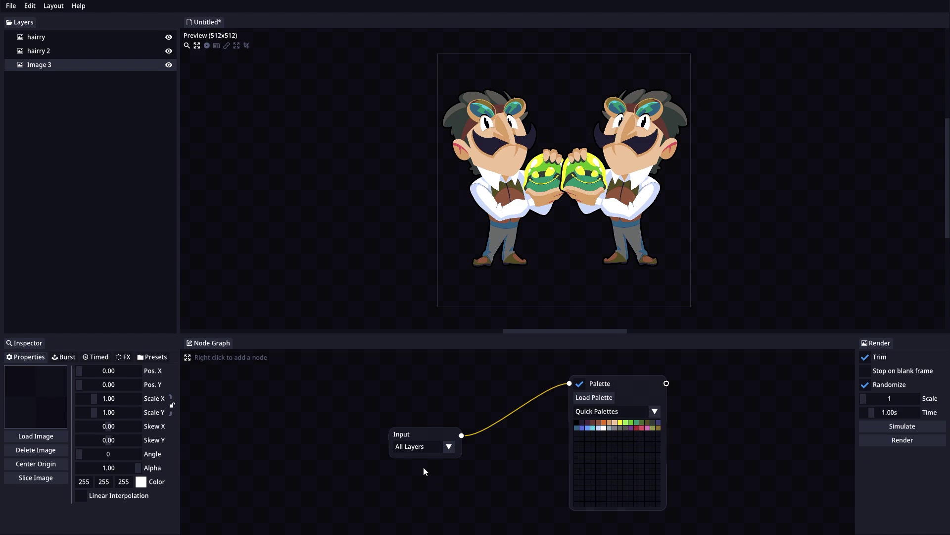
# Step: Switch the Input node's layer from All Layers to hairry, briefly trying hairry 2
pyautogui.click(449, 446)
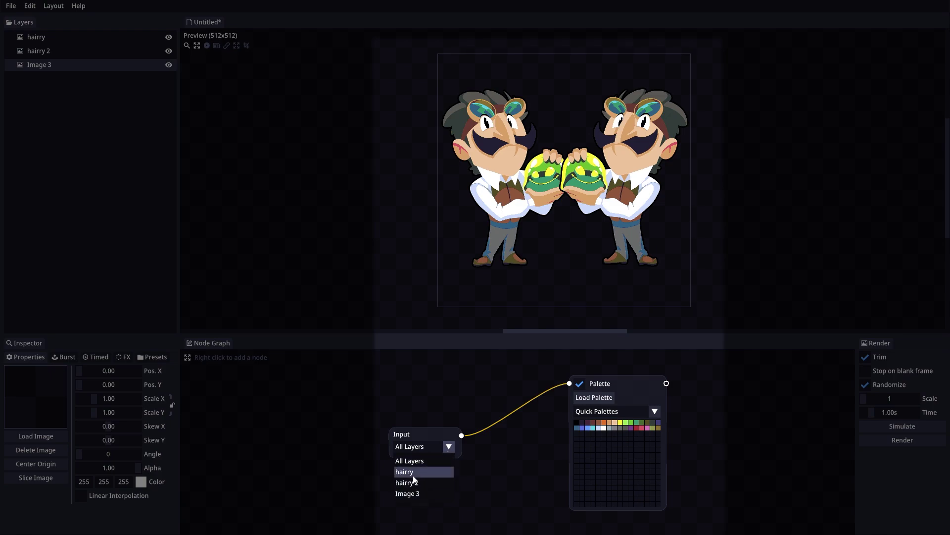
pyautogui.click(414, 476)
pyautogui.click(444, 447)
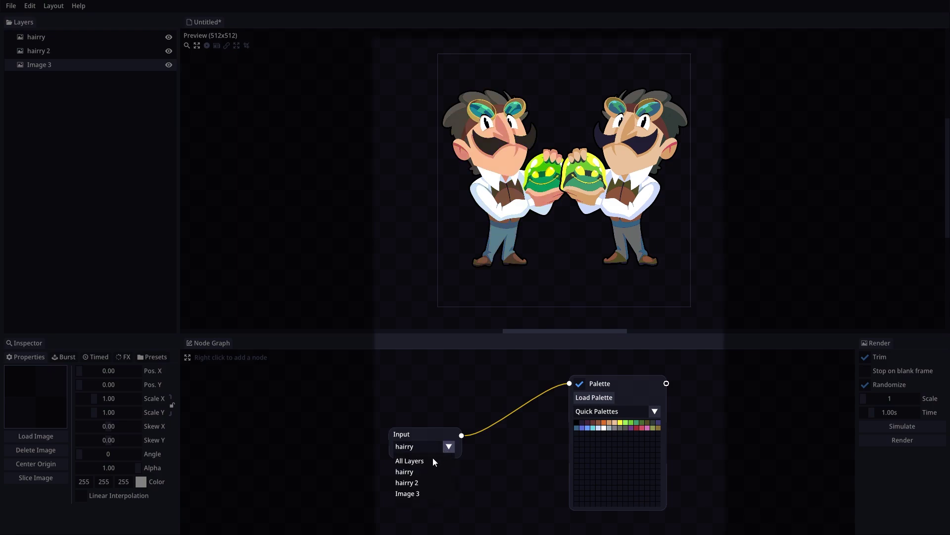
pyautogui.click(409, 483)
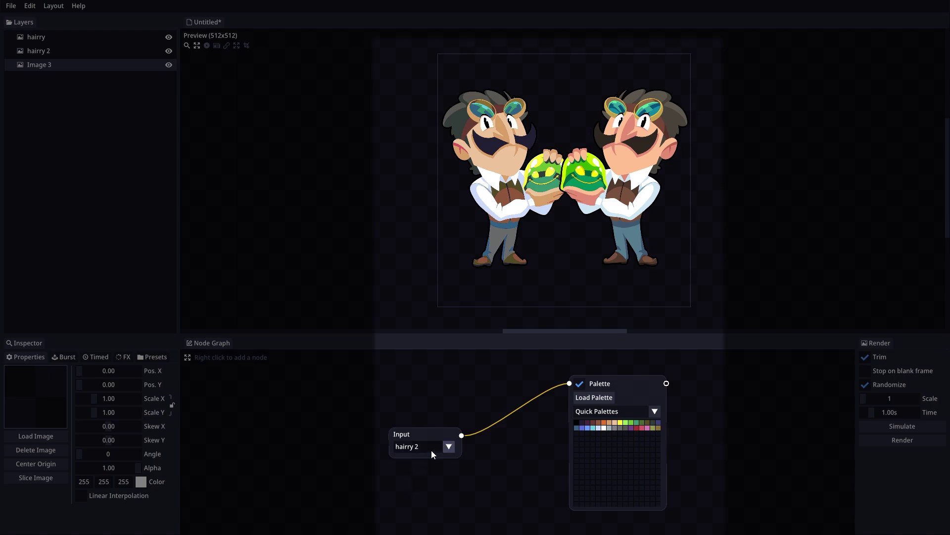
pyautogui.click(435, 447)
pyautogui.click(418, 471)
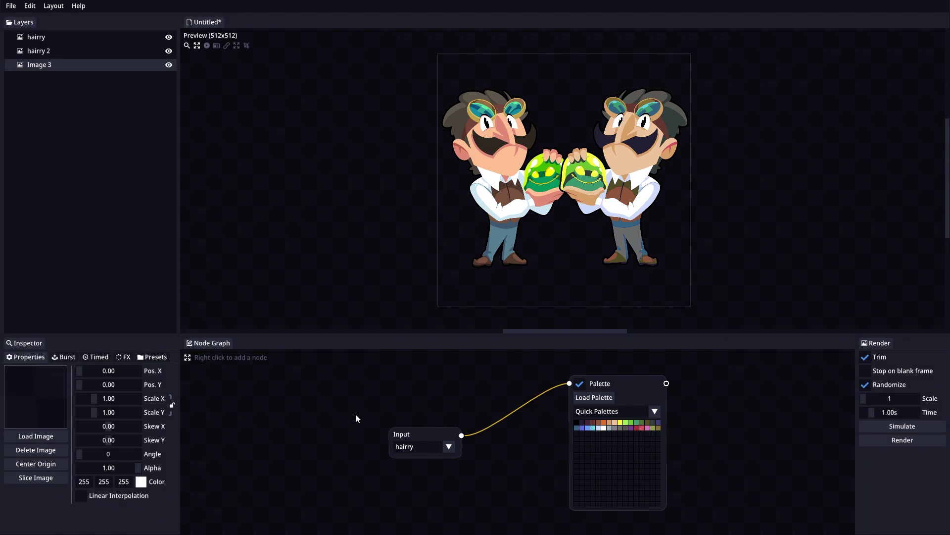
# Step: Clear the entire node graph from the Node Graph tab's menu
pyautogui.rightClick(210, 343)
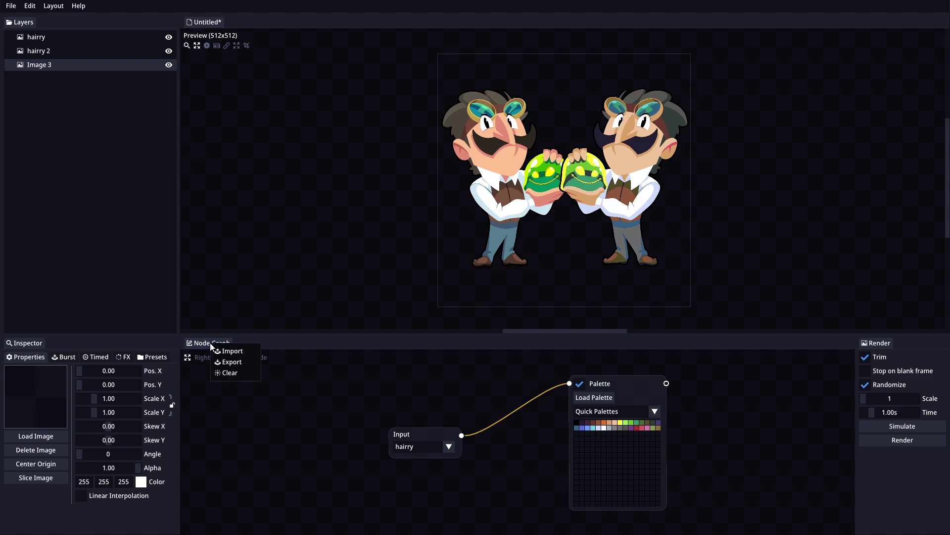
pyautogui.click(230, 373)
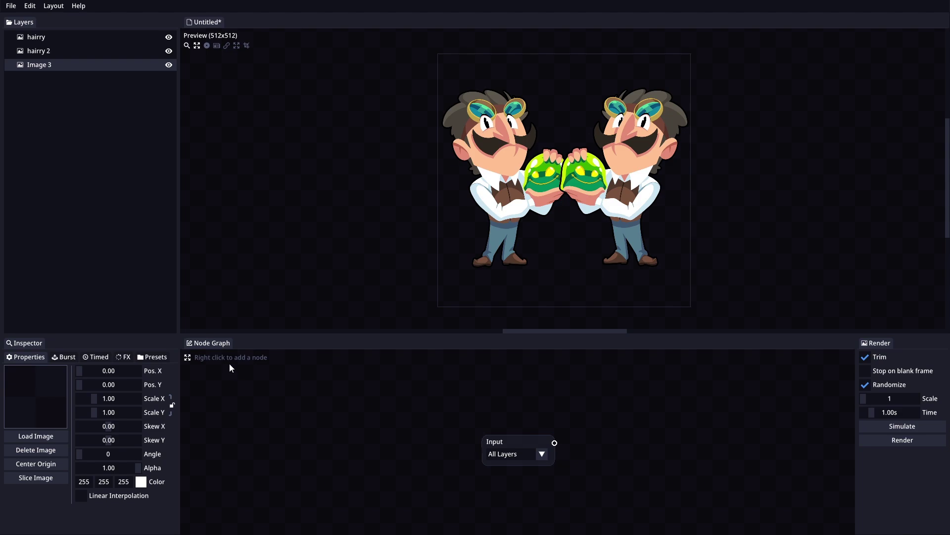
pyautogui.rightClick(224, 346)
pyautogui.click(329, 379)
# Step: Add an Outer Glow node via 'glow' search, wire Input into it, and set its colour to red
pyautogui.rightClick(589, 414)
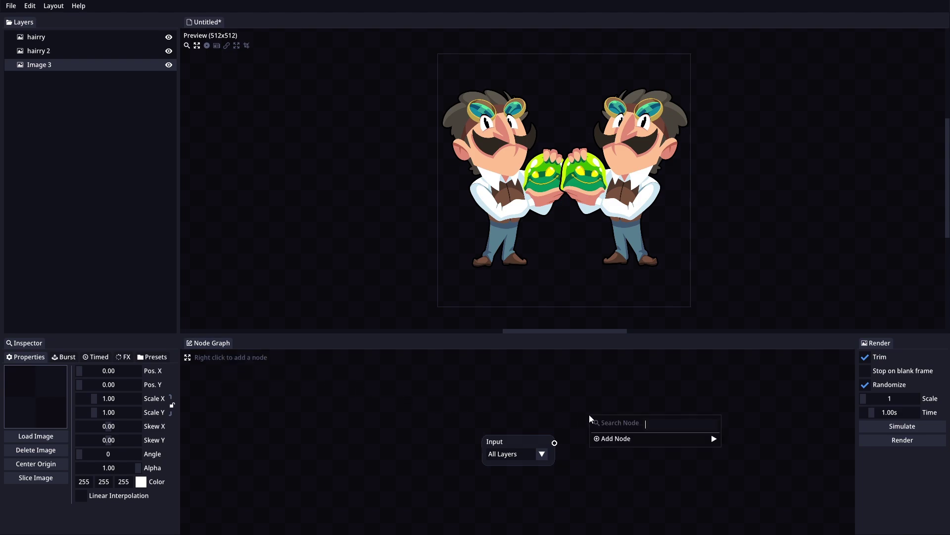
pyautogui.write('glow')
pyautogui.click(609, 438)
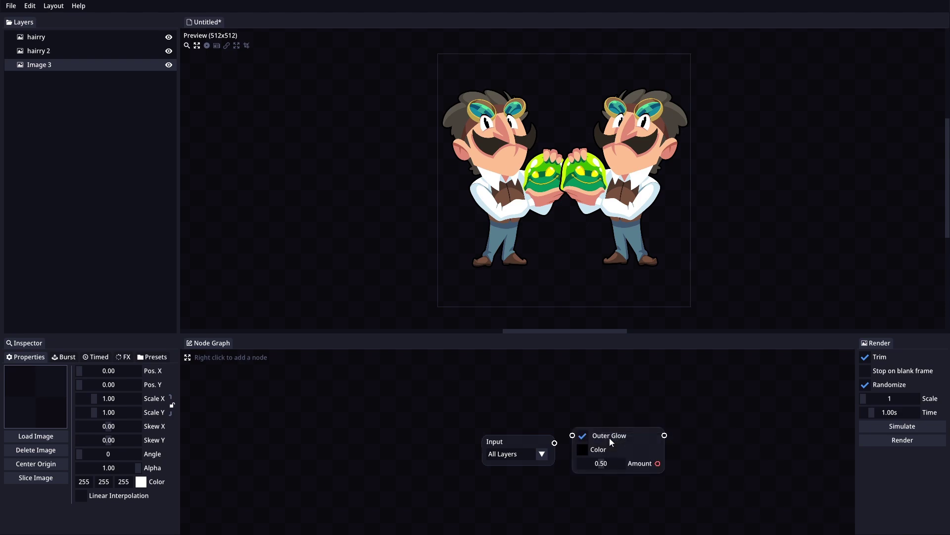
pyautogui.moveTo(573, 440); pyautogui.dragTo(573, 436)
pyautogui.click(583, 449)
pyautogui.moveTo(643, 423); pyautogui.dragTo(708, 360)
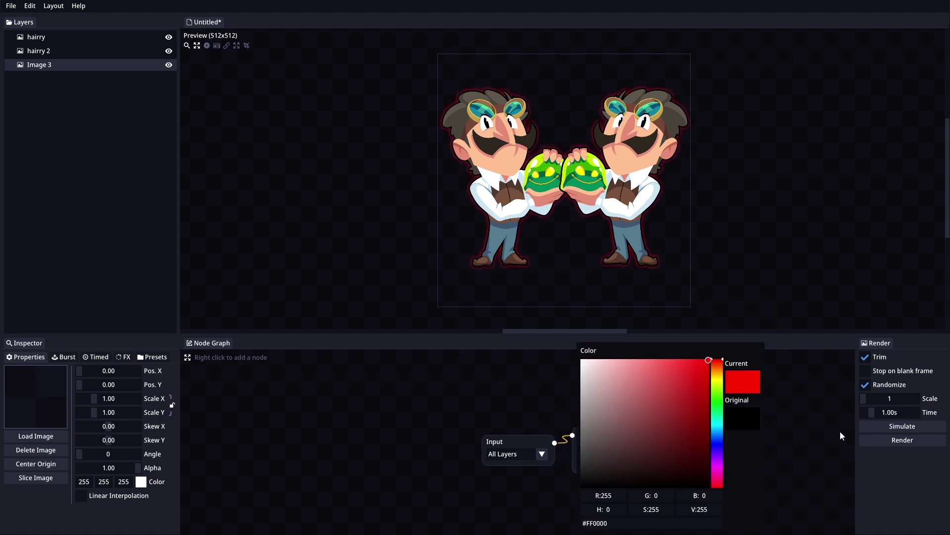
pyautogui.click(749, 434)
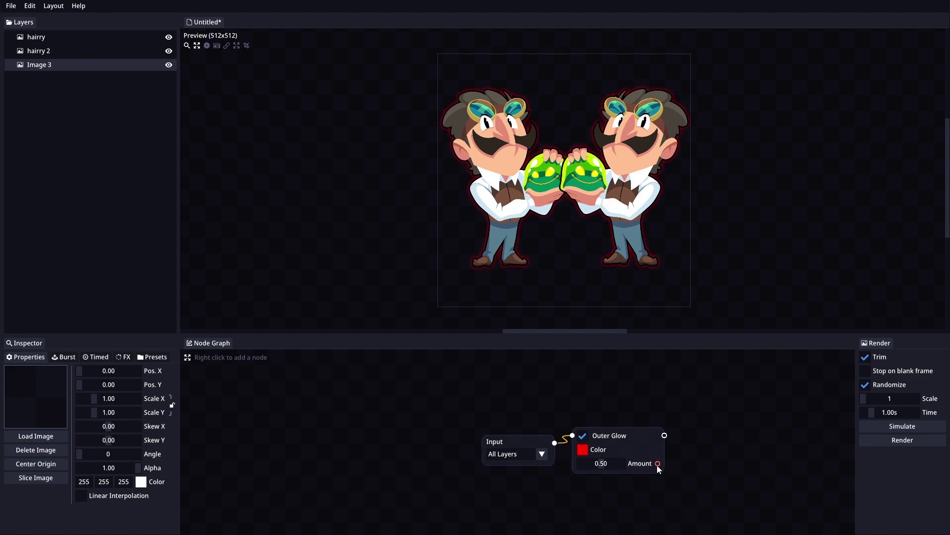
# Step: Add a Sine/Ping Pong node from Time, place it above Outer Glow, and wire it into Amount
pyautogui.rightClick(653, 391)
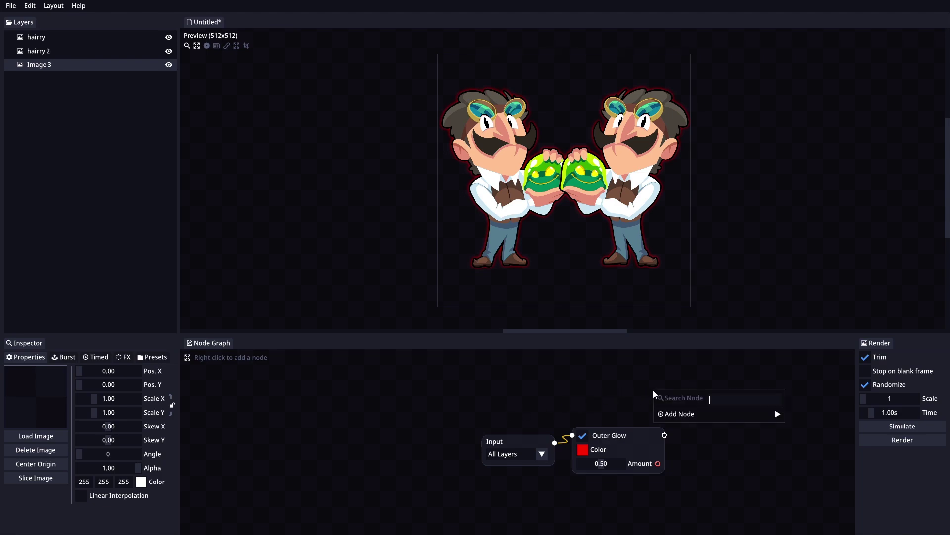
pyautogui.moveTo(696, 414)
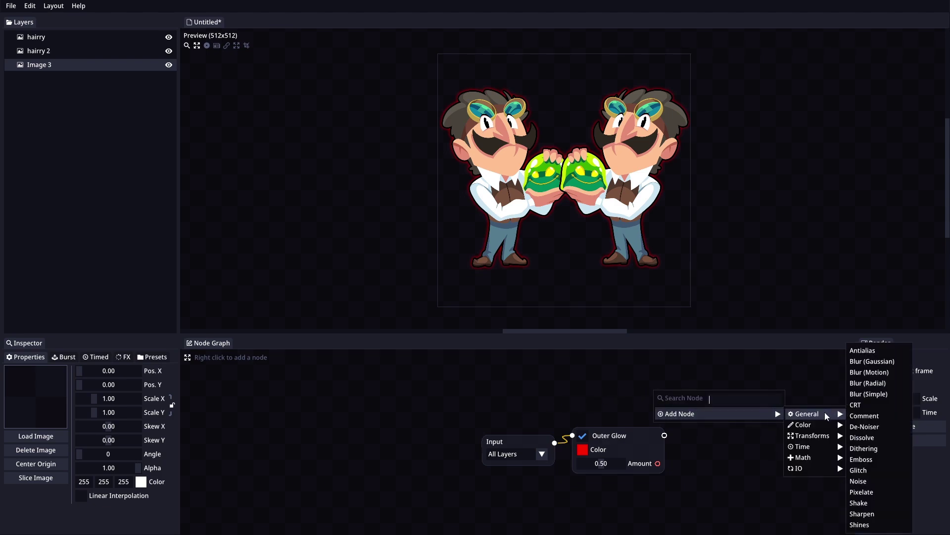
pyautogui.moveTo(812, 448)
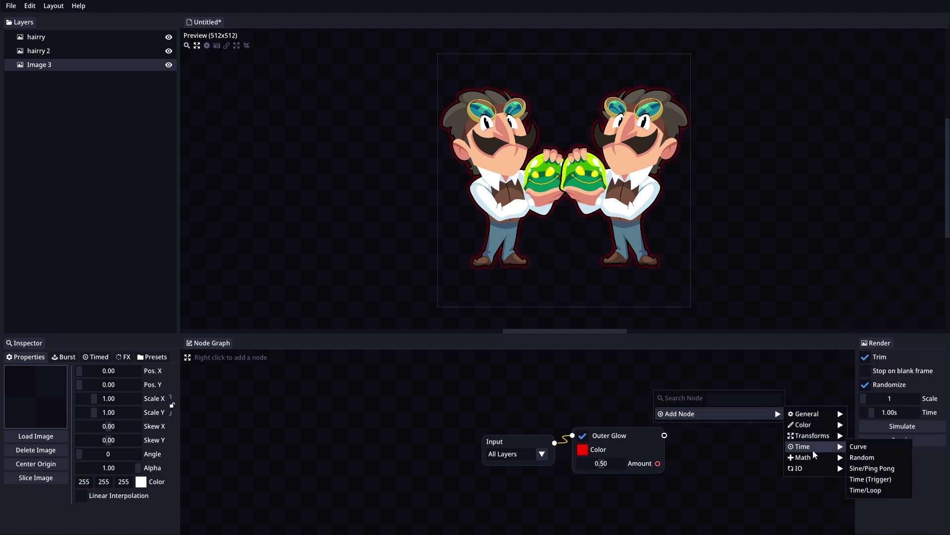
pyautogui.click(899, 470)
pyautogui.moveTo(742, 438); pyautogui.dragTo(598, 380)
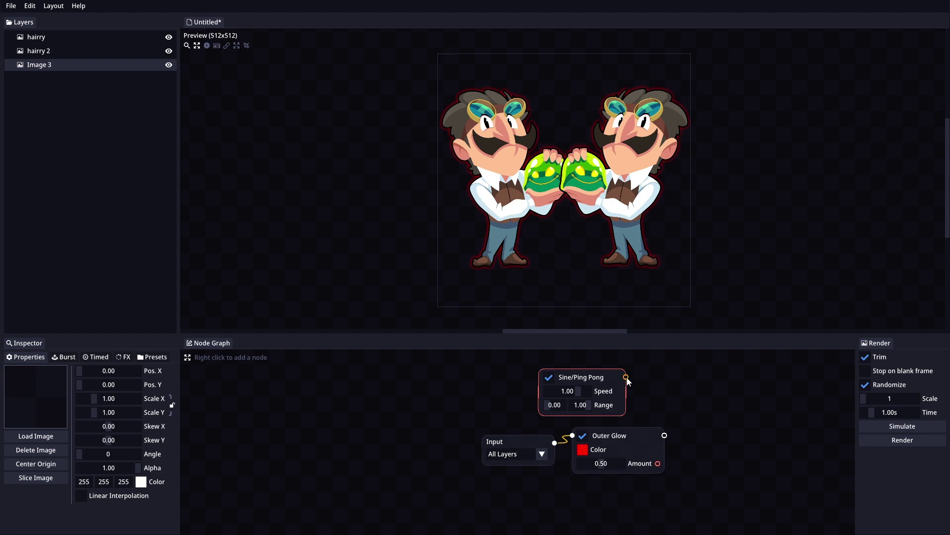
pyautogui.moveTo(643, 414); pyautogui.dragTo(658, 464)
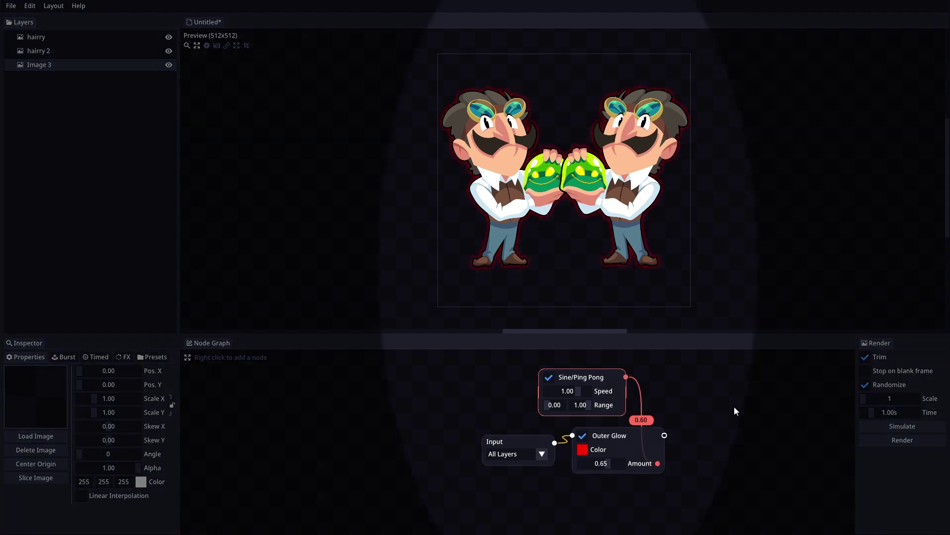
# Step: Set Sine/Ping Pong Speed to 0.57 and Range minimum to 0.69, giving Range 0.69–1.00
pyautogui.click(572, 392)
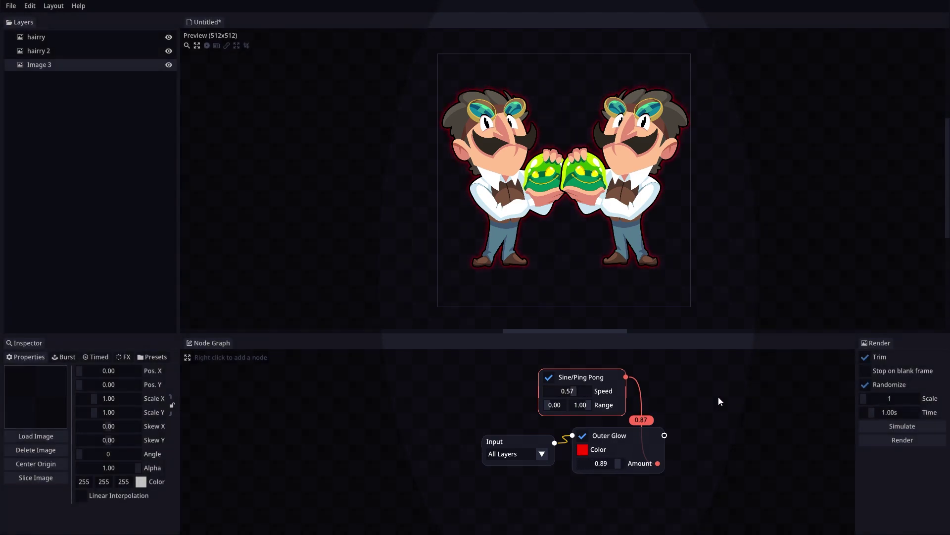
pyautogui.click(557, 406)
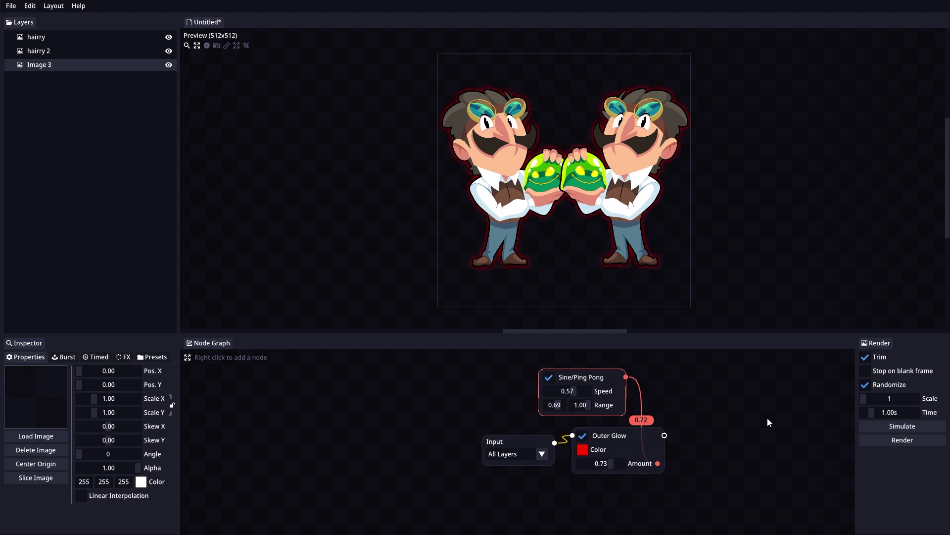